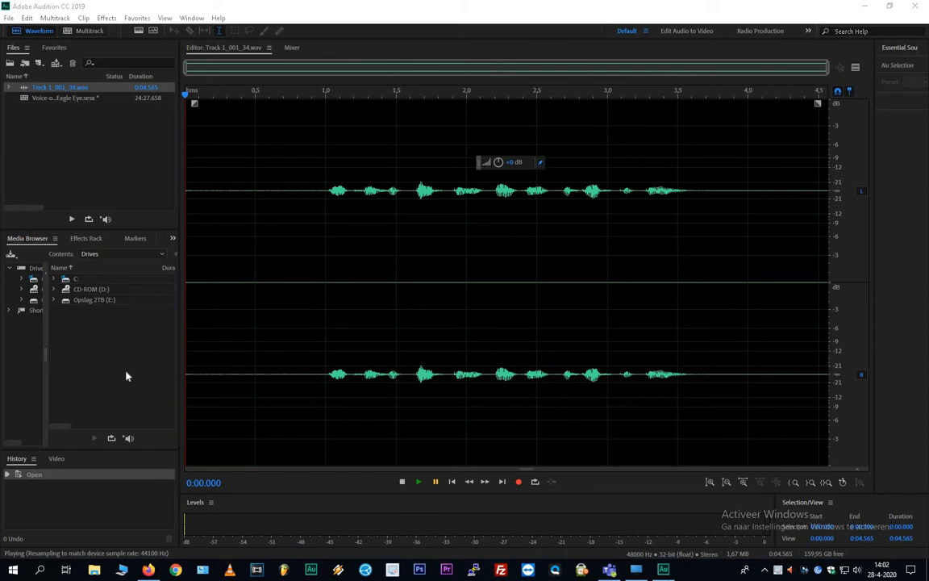
# Listen to the clip, then capture a noise print from the silent 0–1.0 s stretch.
pyautogui.click(419, 482)
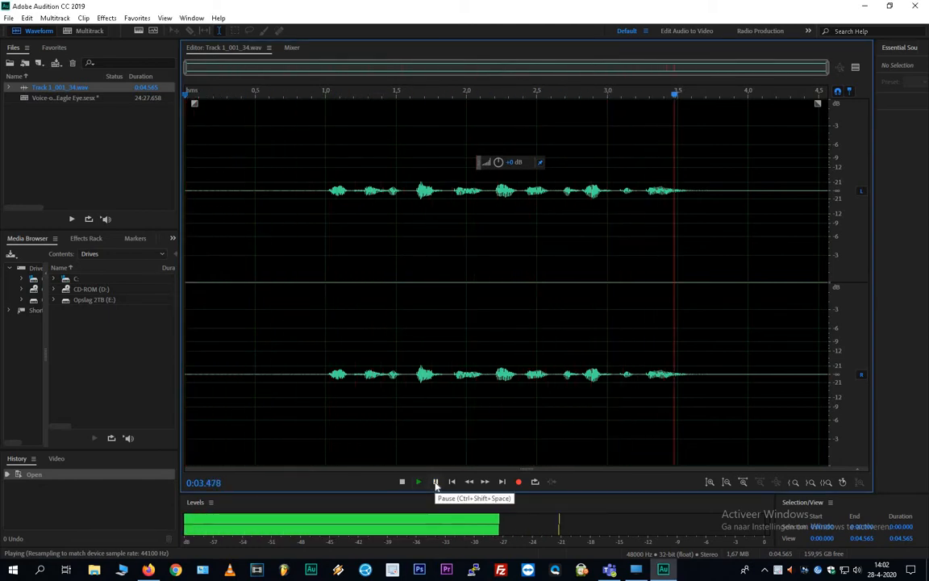
pyautogui.click(435, 482)
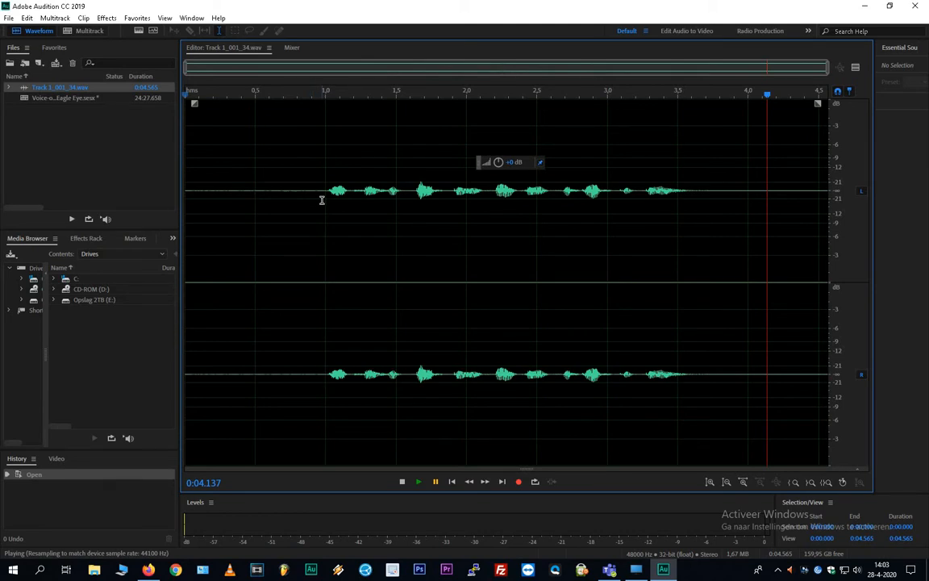
pyautogui.moveTo(322, 199); pyautogui.dragTo(164, 212)
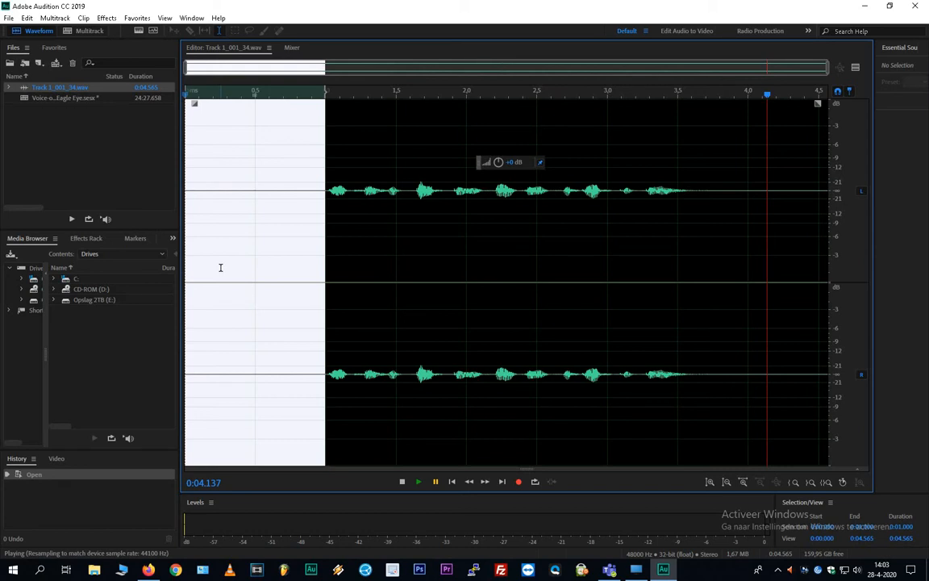
pyautogui.rightClick(241, 226)
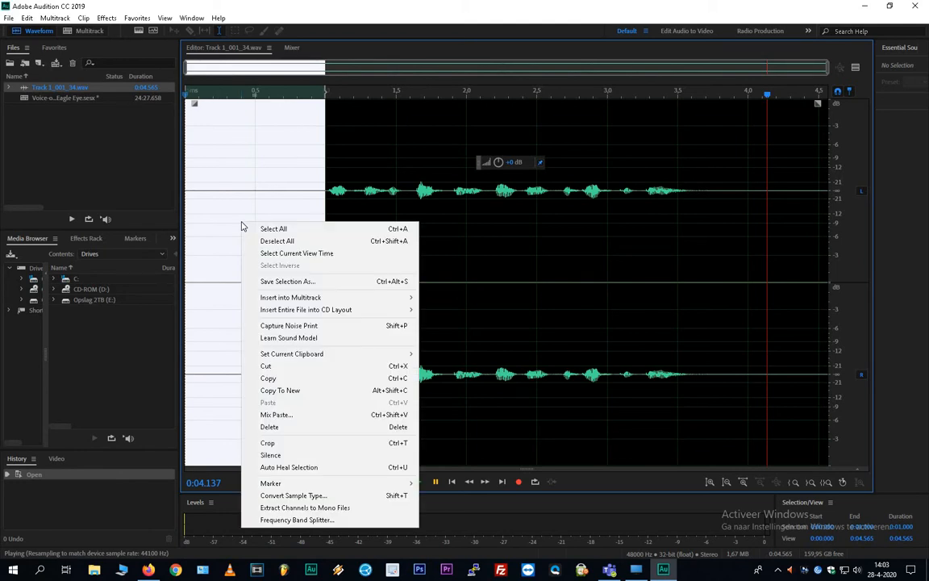
pyautogui.click(276, 326)
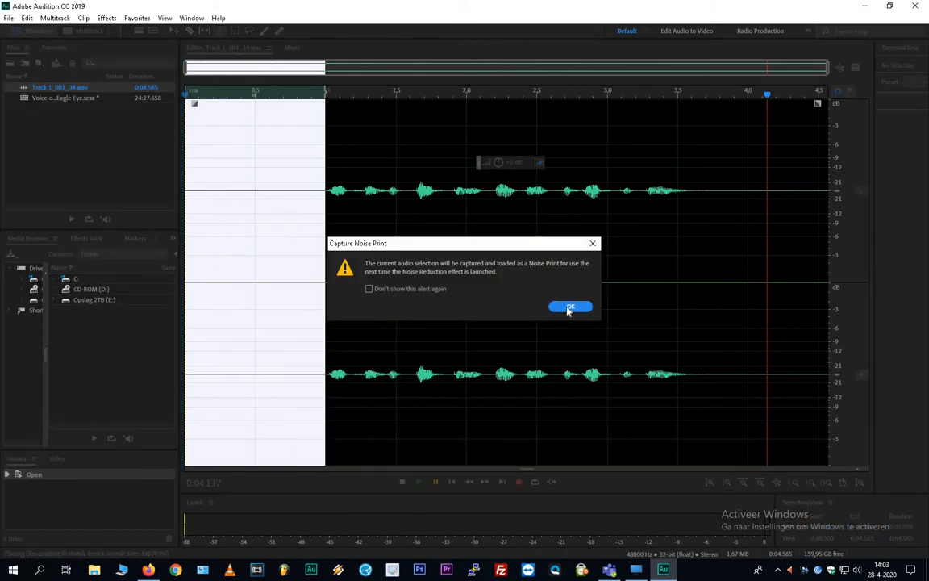
pyautogui.click(570, 308)
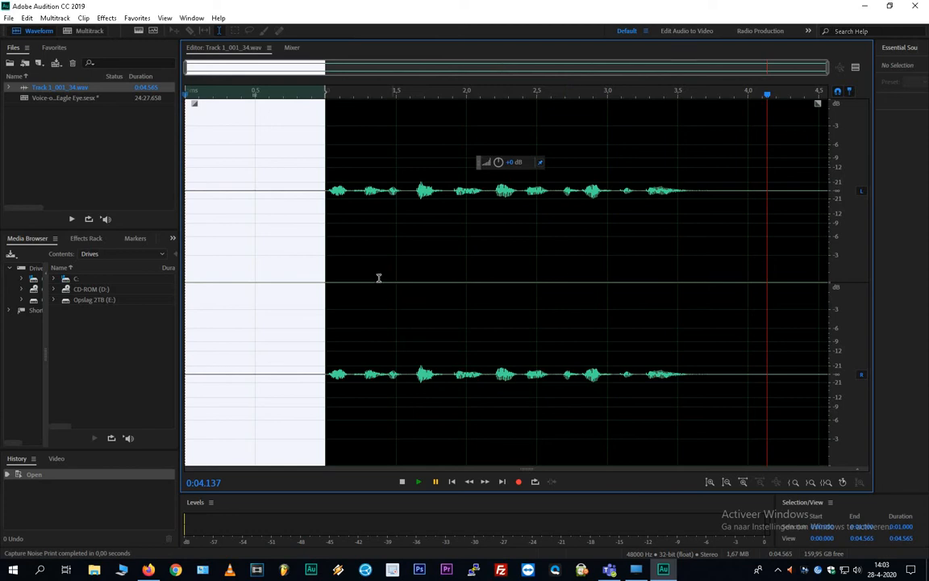
pyautogui.click(288, 241)
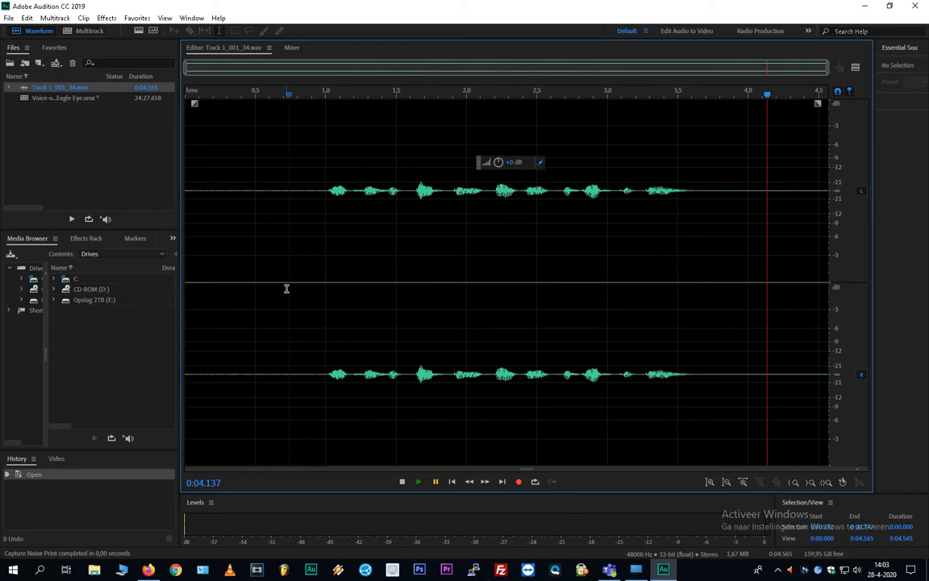
# Apply the Parametric Equalizer's Loudness Maximizer preset to the entire selected clip.
pyautogui.click(256, 258)
pyautogui.hotkey('ctrl', 'a')
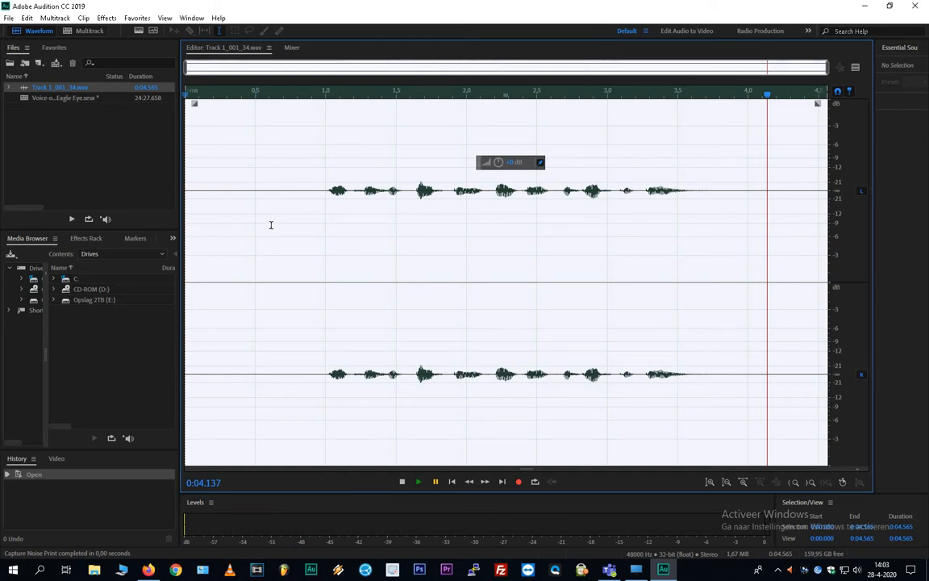
pyautogui.click(108, 18)
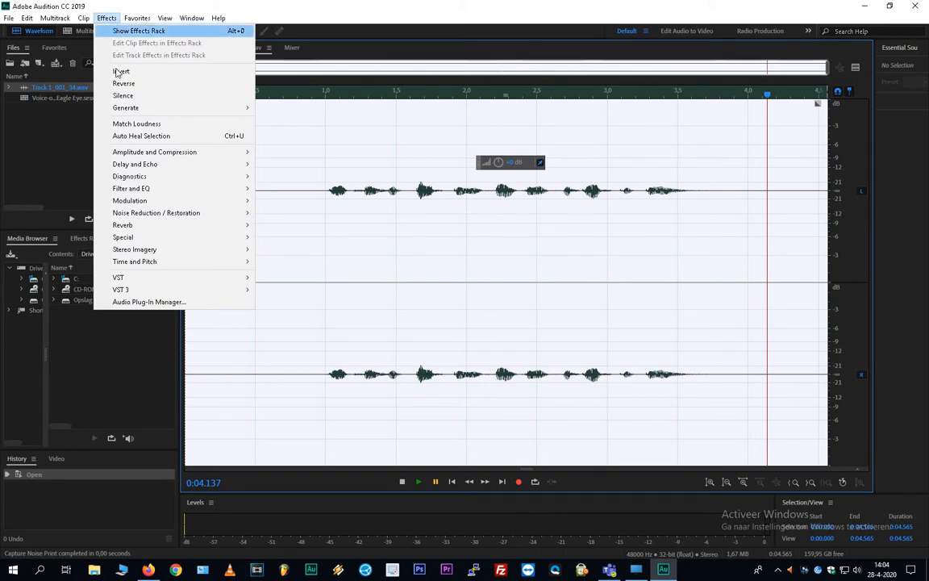
pyautogui.moveTo(161, 192)
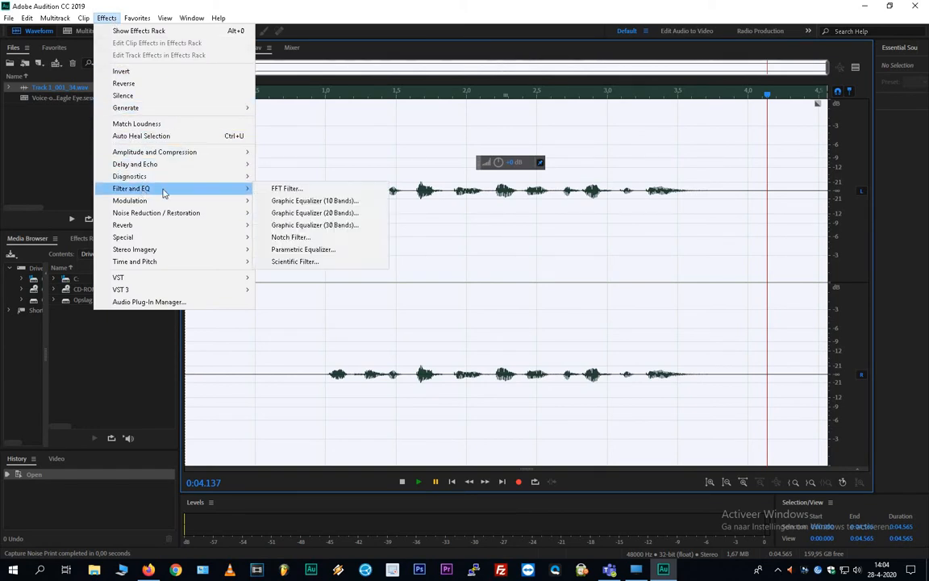
pyautogui.click(307, 252)
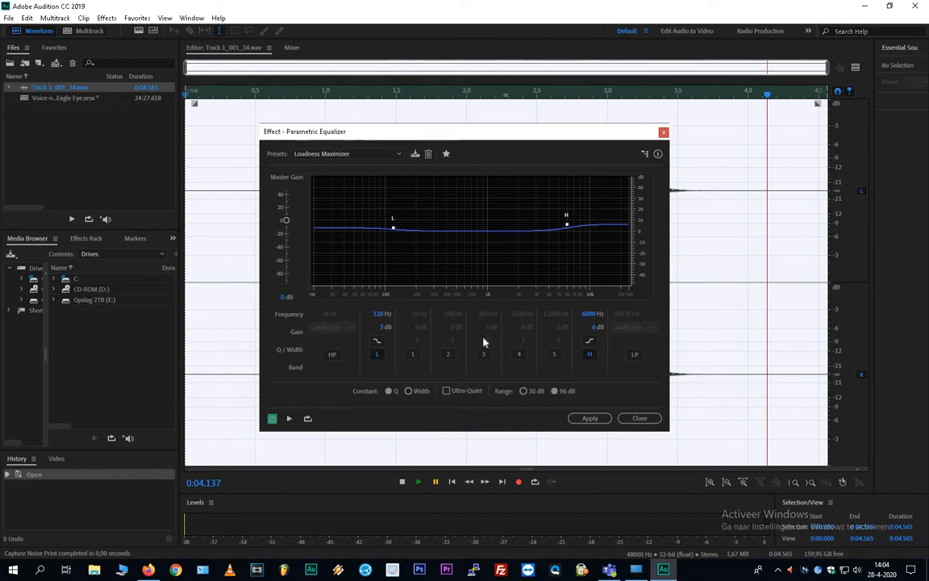
pyautogui.click(586, 417)
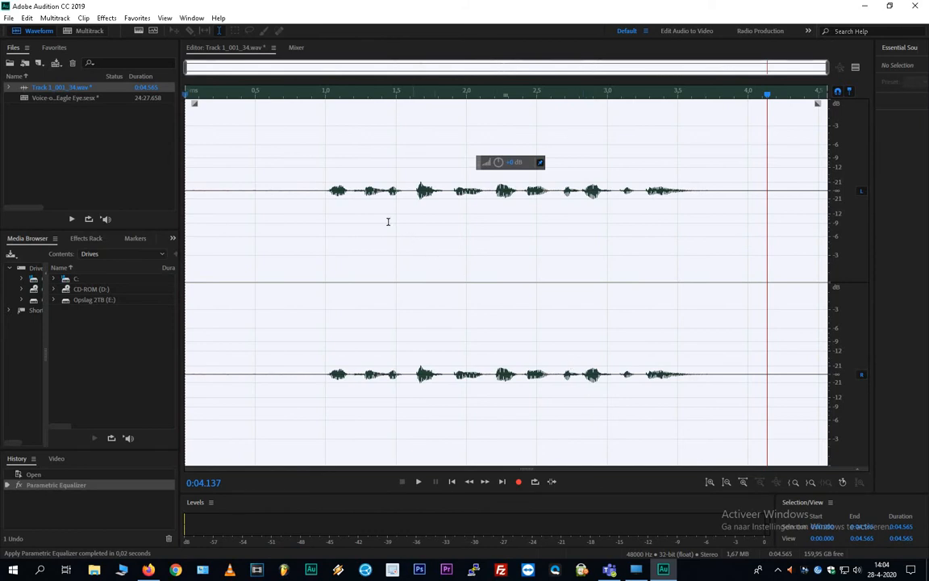
# Normalize the whole clip to 95% with the Normalize (process) effect.
pyautogui.click(113, 22)
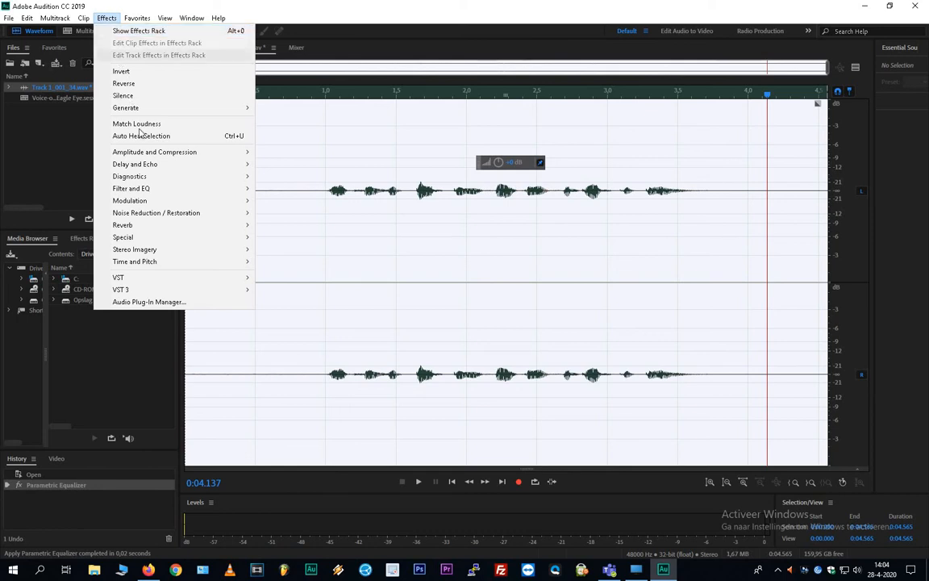
pyautogui.moveTo(148, 156)
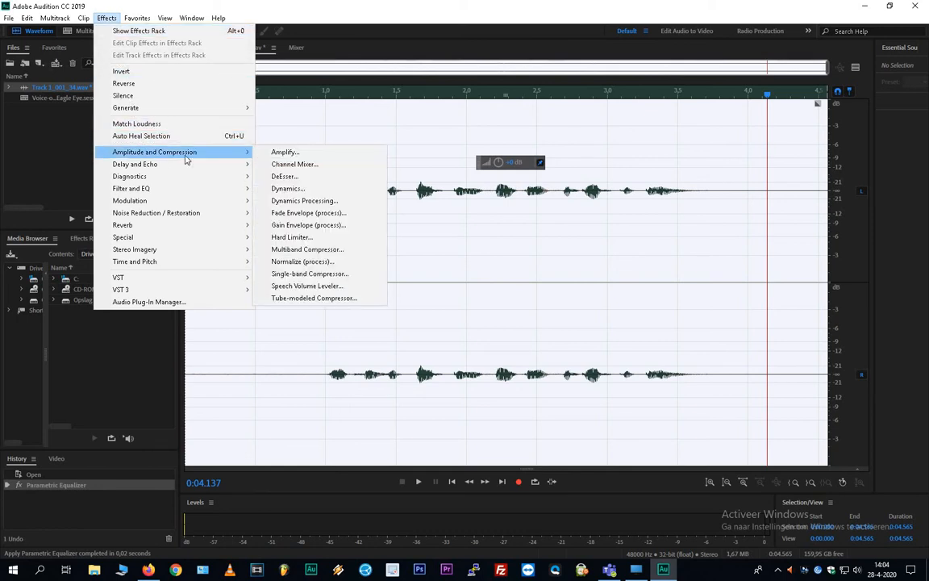
pyautogui.click(296, 262)
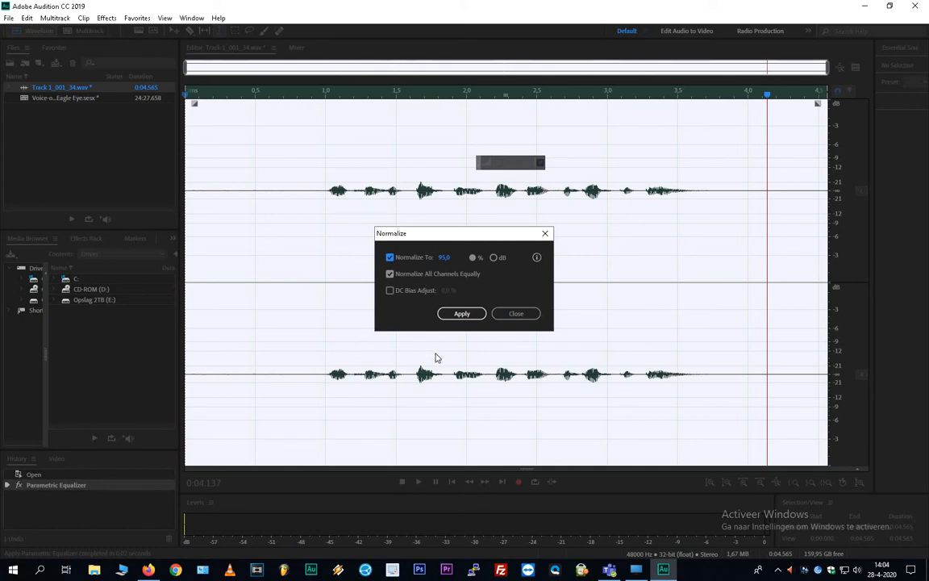
pyautogui.click(462, 313)
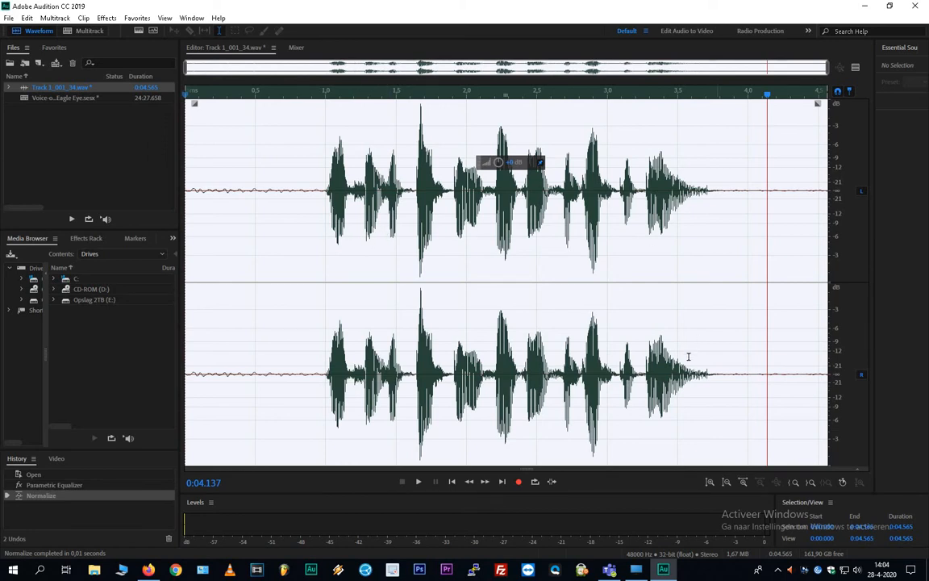
# Play back the louder normalized clip, then select the whole waveform again.
pyautogui.click(301, 302)
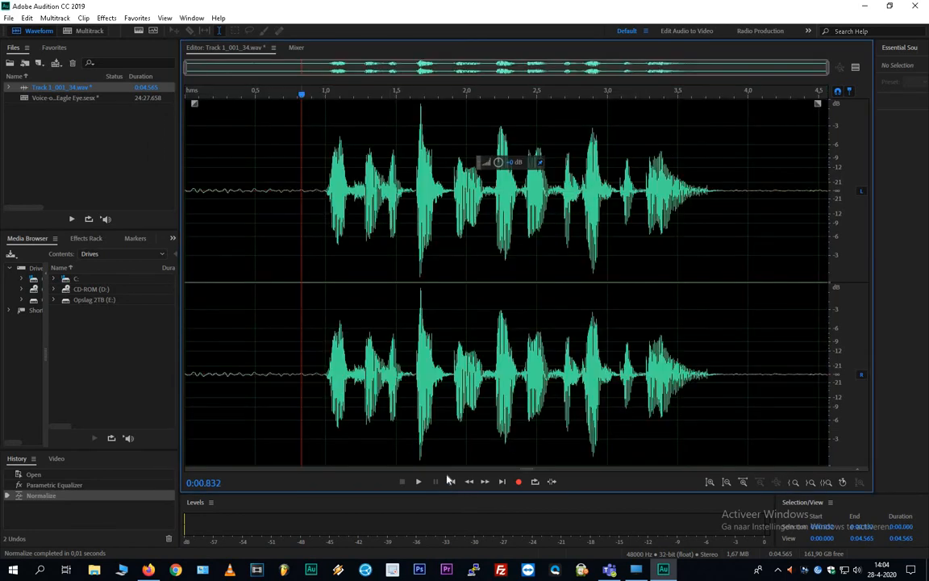
pyautogui.click(418, 481)
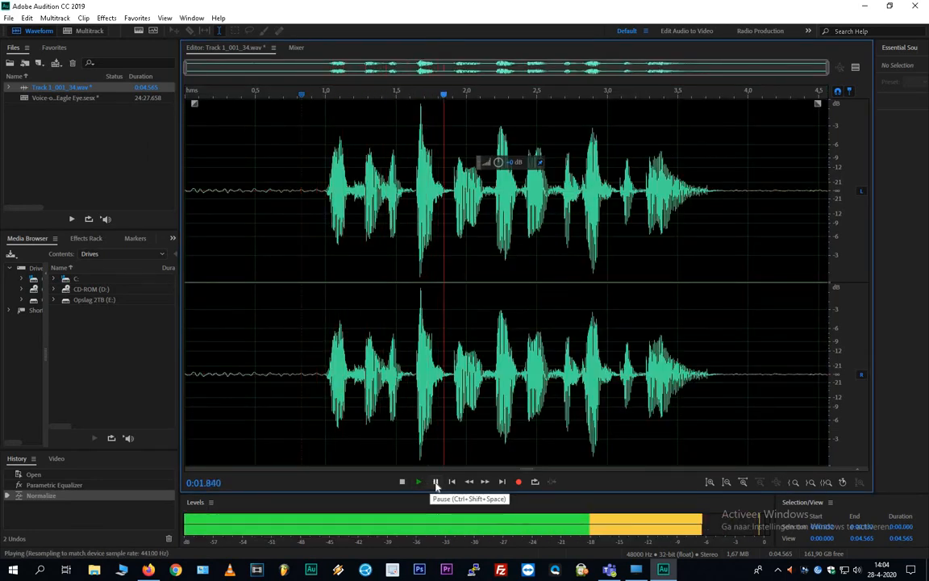
pyautogui.click(435, 481)
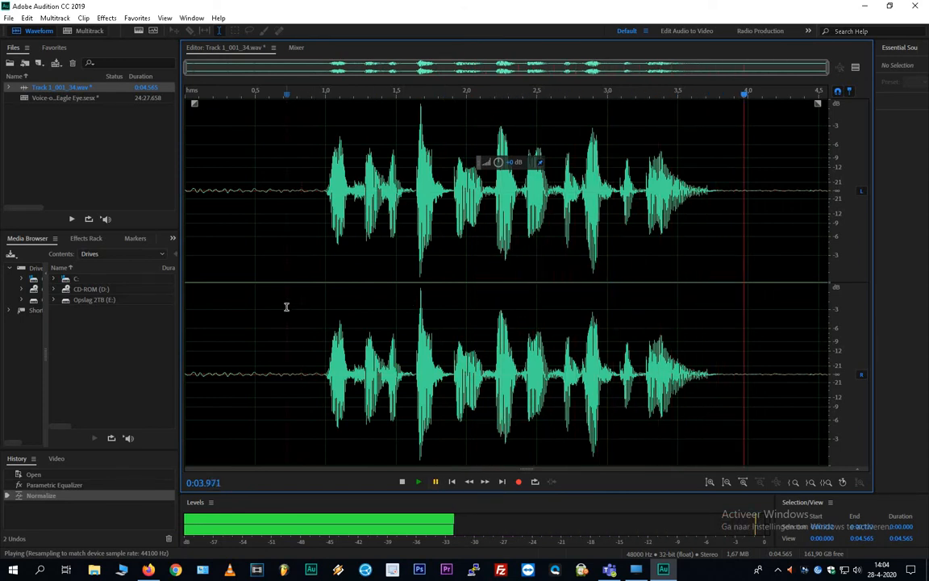
pyautogui.hotkey('ctrl', 'a')
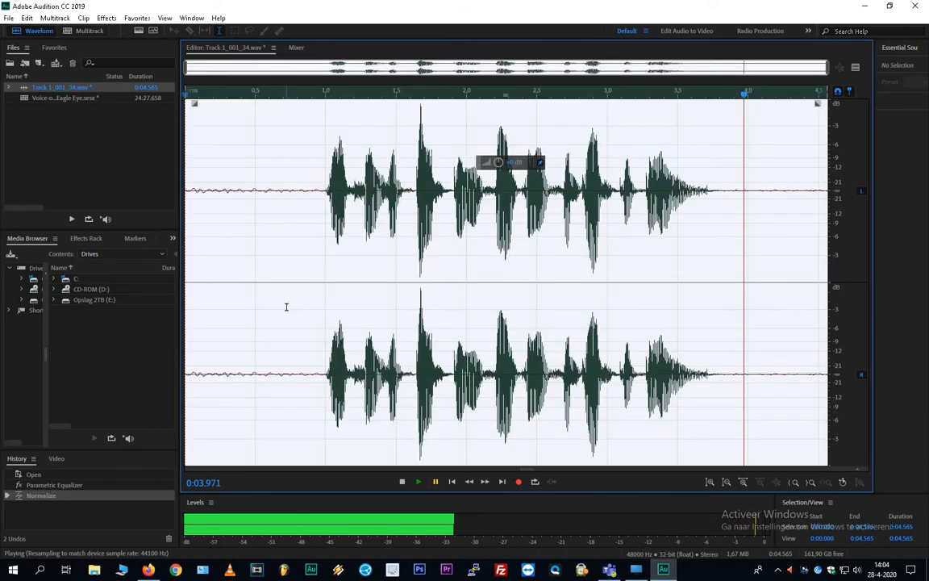
# Apply Dynamics Processing as a 2.03:1 compressor above -25.95 dB to the whole clip.
pyautogui.click(105, 18)
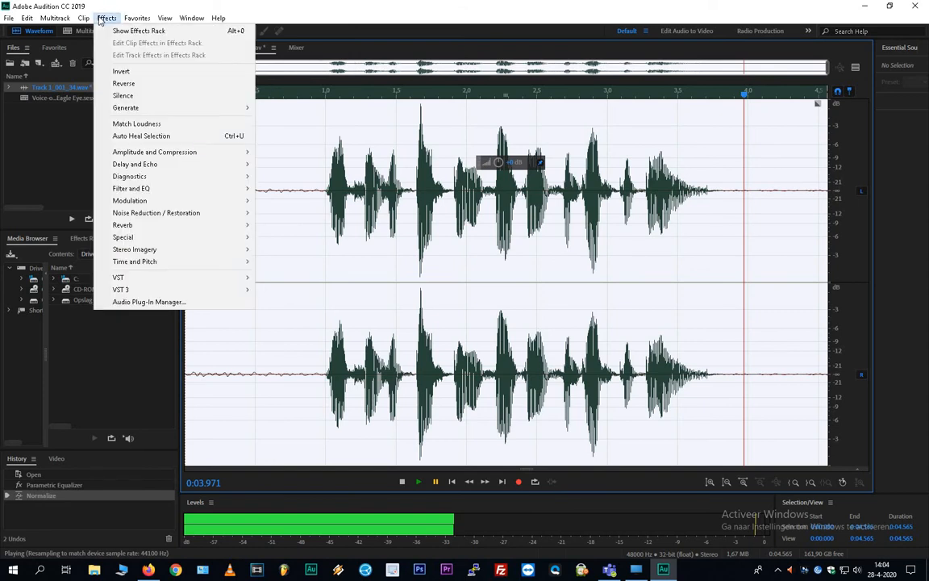
pyautogui.moveTo(159, 153)
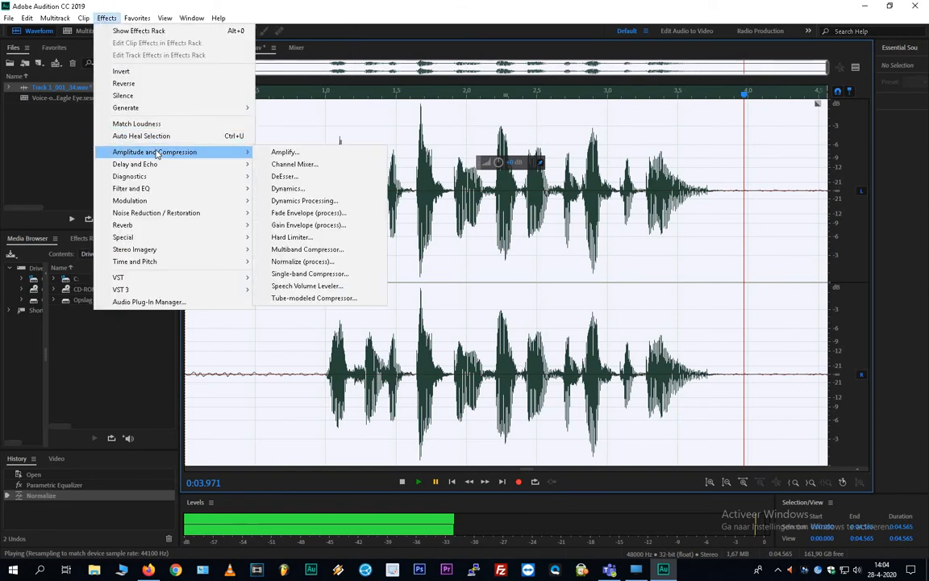
pyautogui.click(314, 200)
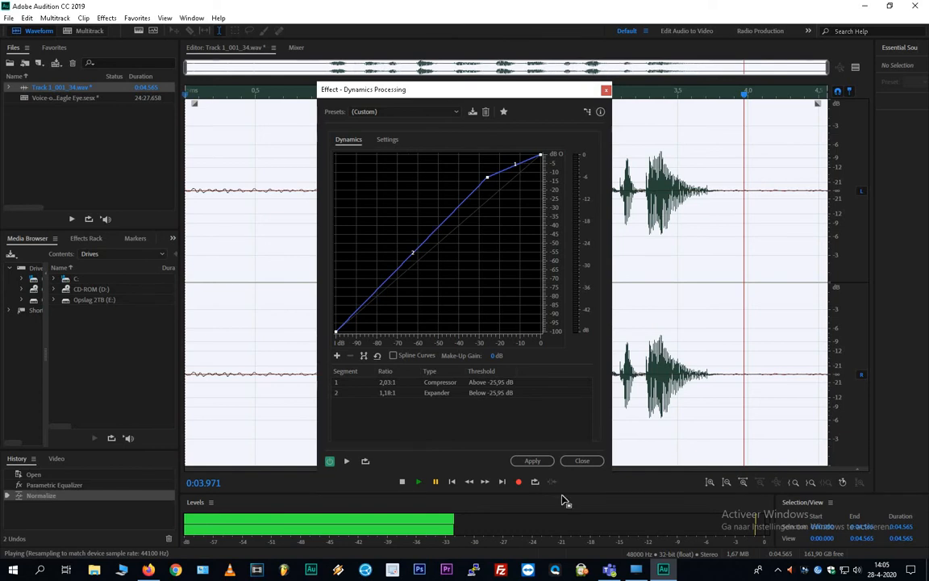
pyautogui.click(532, 461)
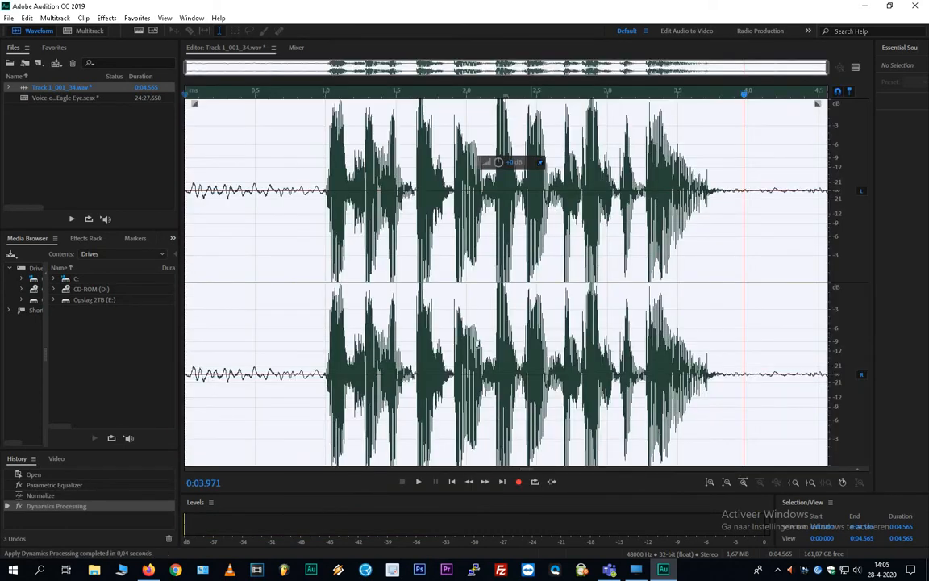
# Play back the dynamics-processed clip from just before the speech, then select everything.
pyautogui.click(303, 234)
pyautogui.click(419, 482)
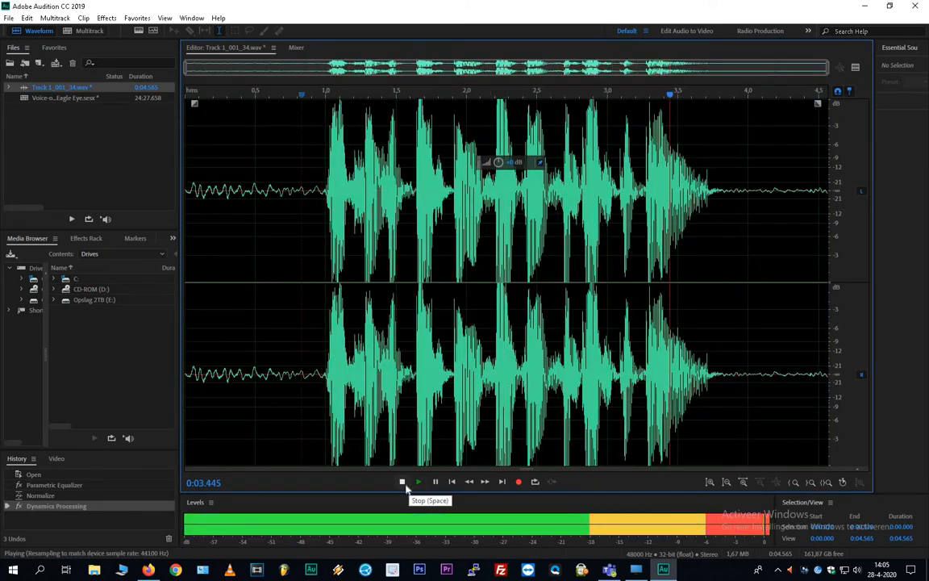
pyautogui.click(402, 482)
pyautogui.click(305, 379)
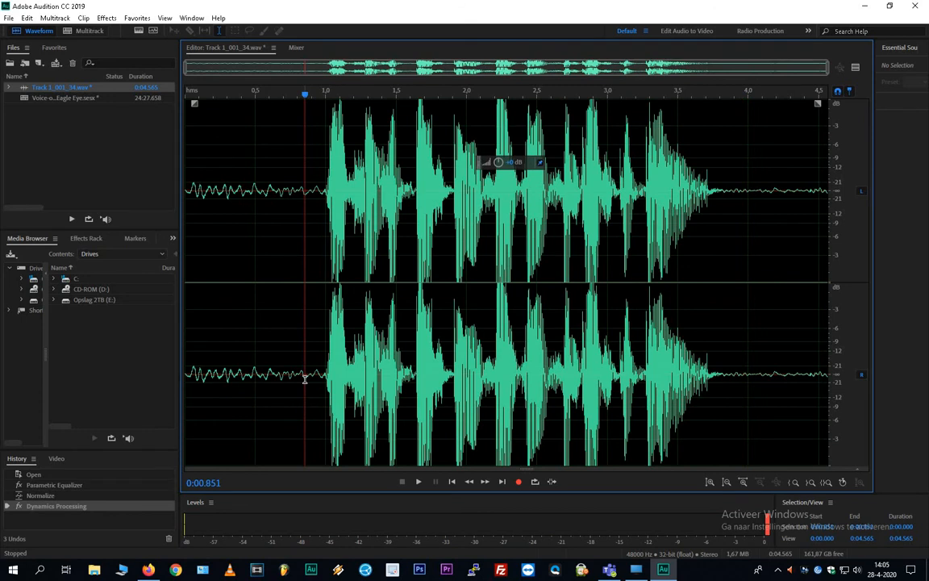
pyautogui.hotkey('ctrl', 'a')
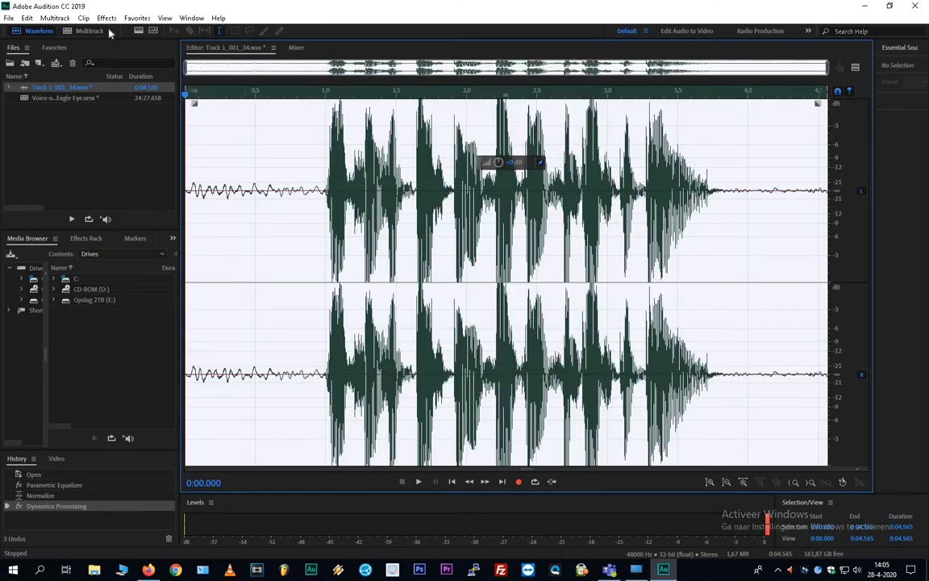
# Normalize the compressed clip once more to 95.0%, then reselect the whole waveform.
pyautogui.click(107, 19)
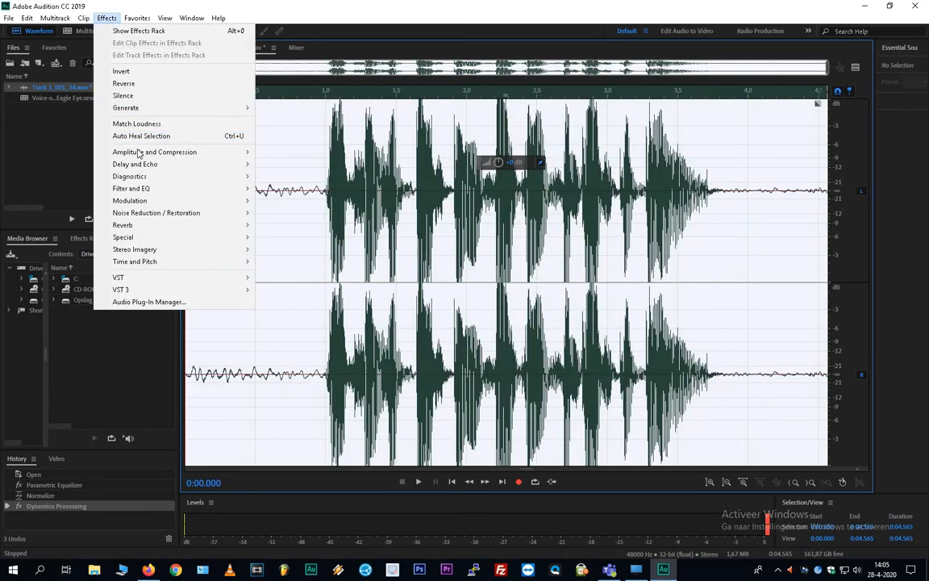
pyautogui.moveTo(138, 153)
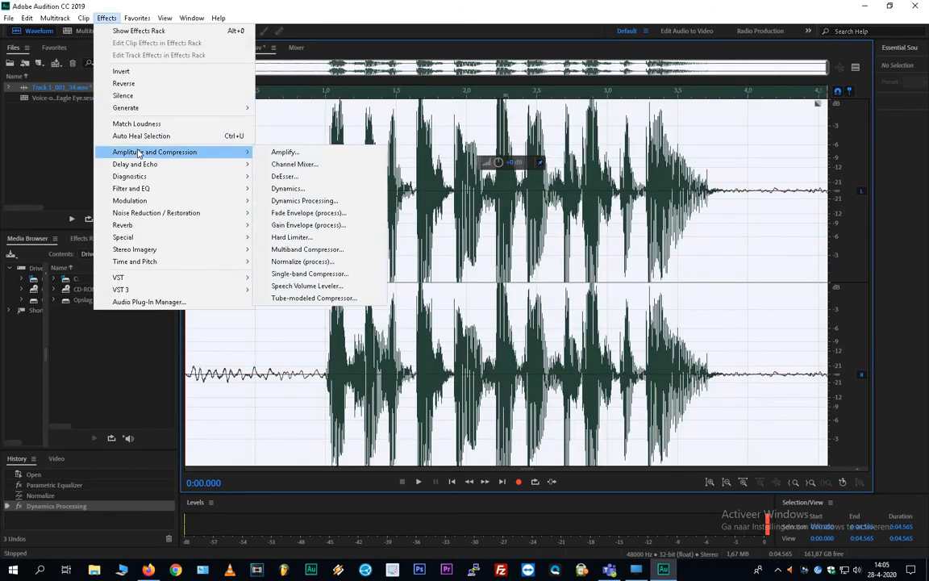
pyautogui.click(300, 262)
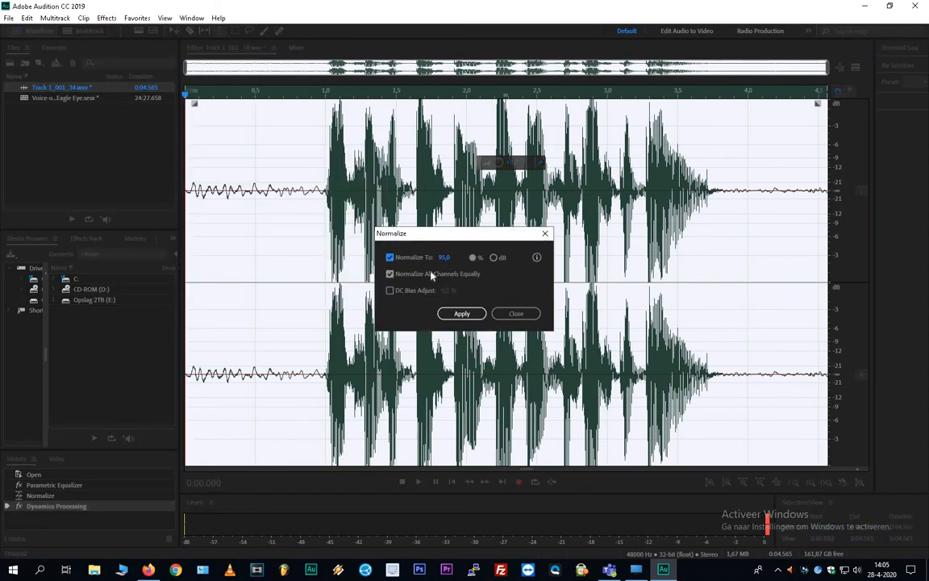
pyautogui.click(462, 316)
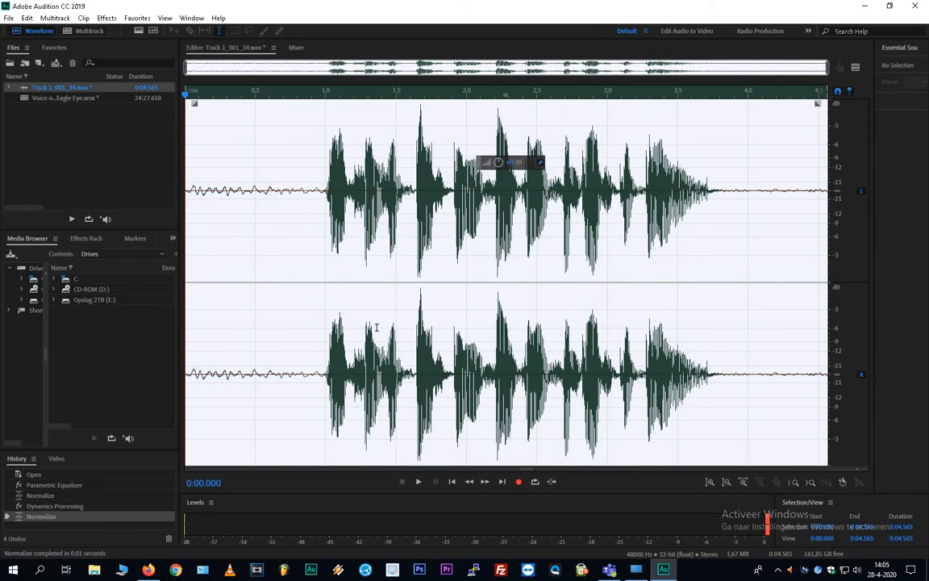
pyautogui.click(305, 268)
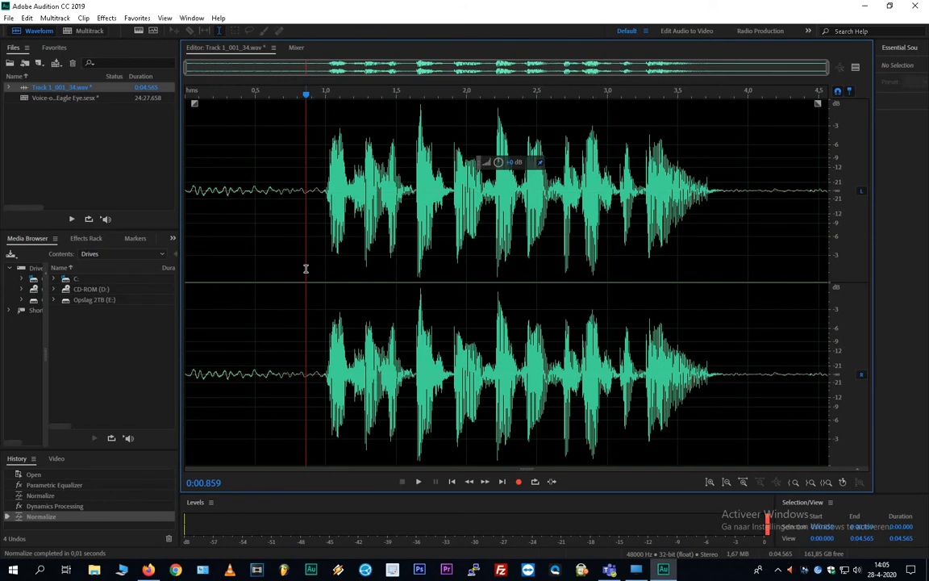
pyautogui.hotkey('ctrl', 'a')
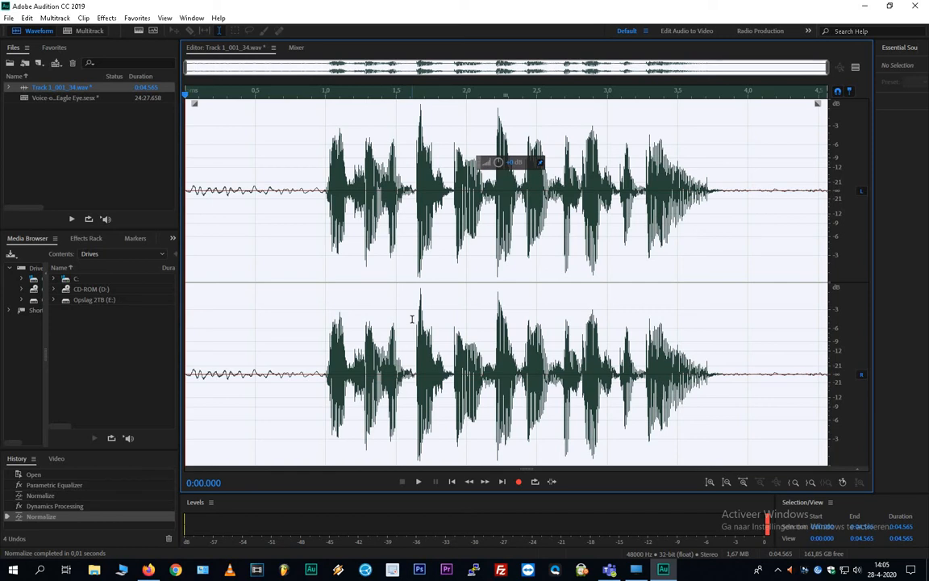
# Apply Noise Reduction at 50%, reducing by 16 dB, using the captured noise print.
pyautogui.click(108, 19)
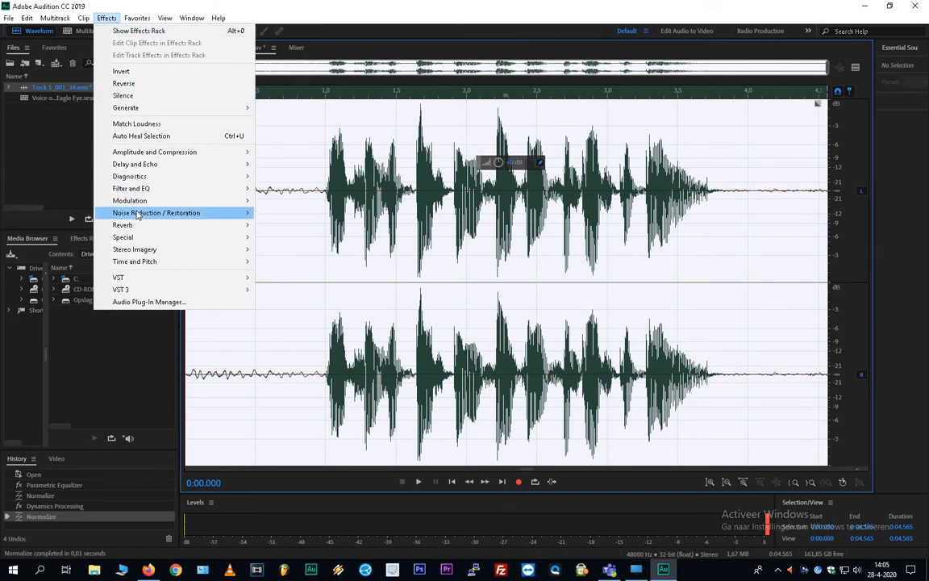
pyautogui.moveTo(138, 214)
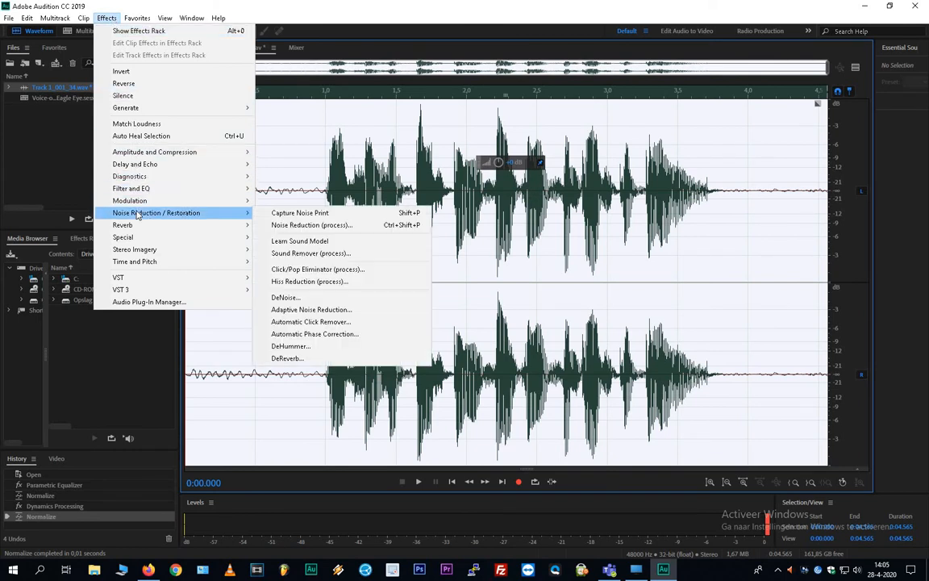
pyautogui.click(307, 226)
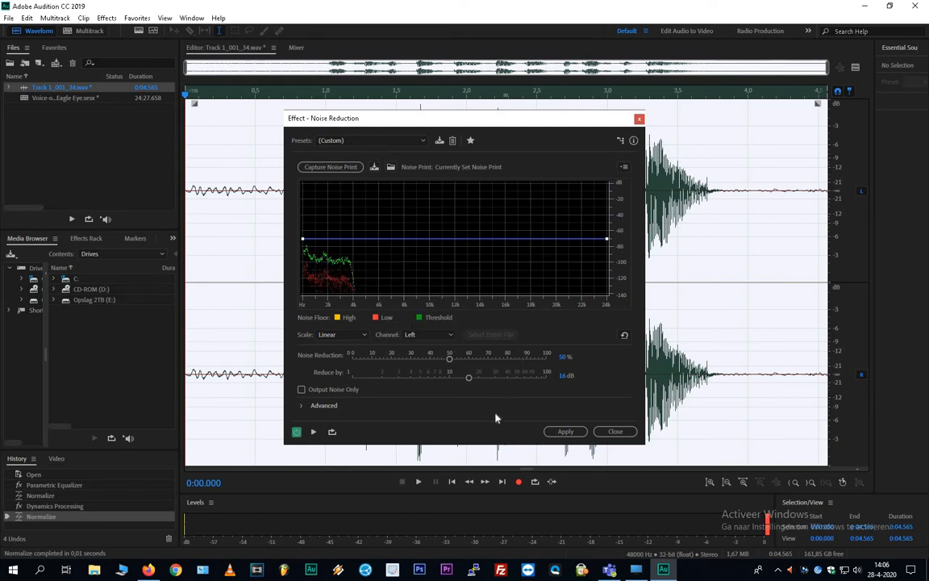
pyautogui.click(565, 431)
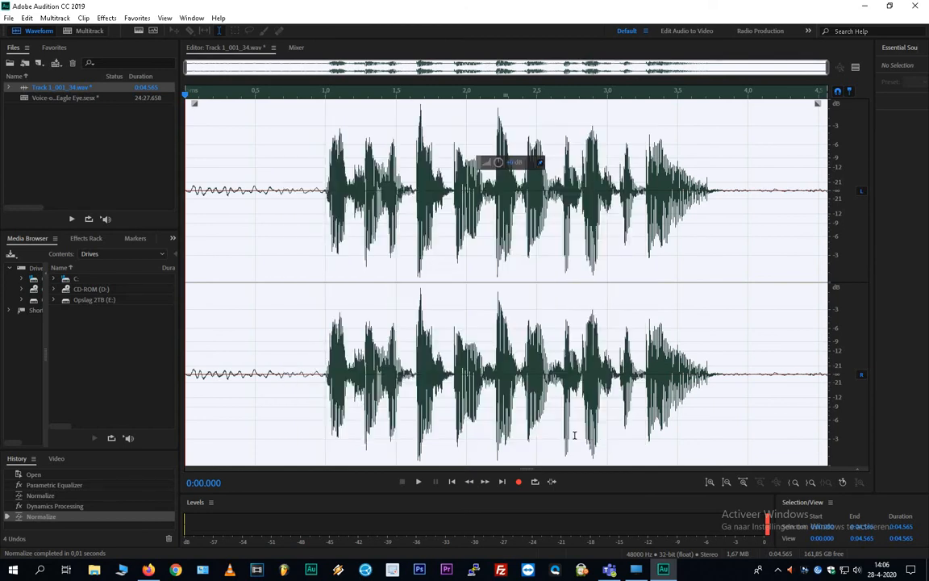
# Listen to the noise-reduced clip from before the speech, then select the entire waveform.
pyautogui.click(308, 356)
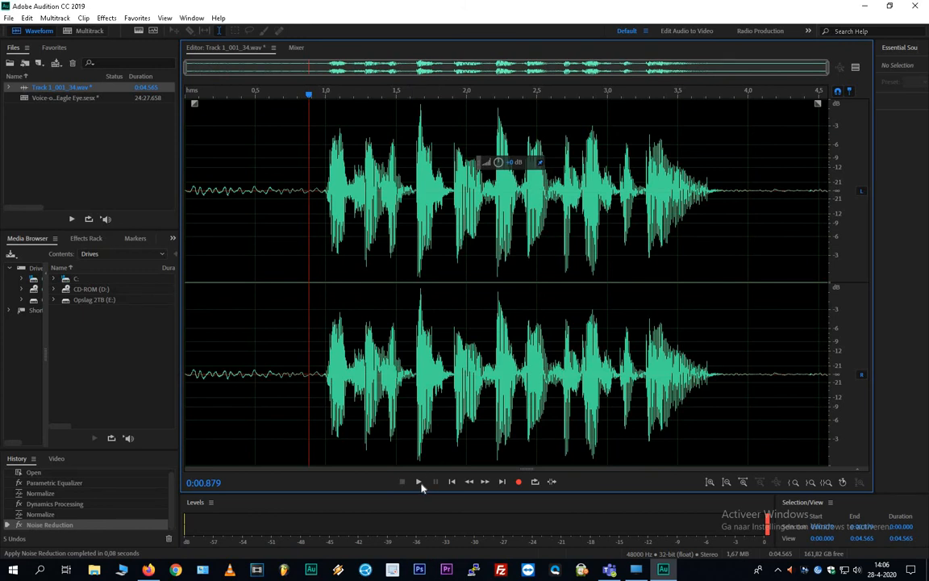
pyautogui.click(419, 481)
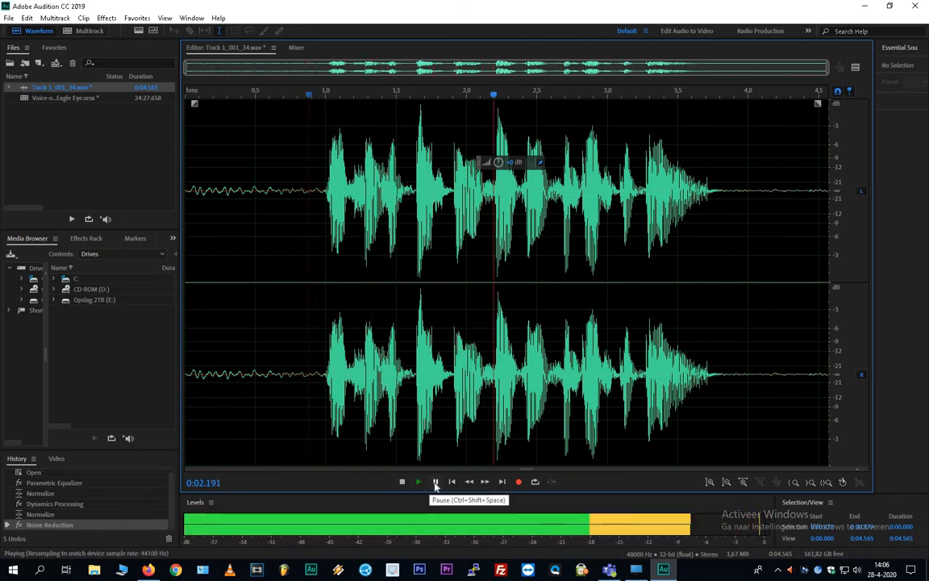
pyautogui.click(435, 482)
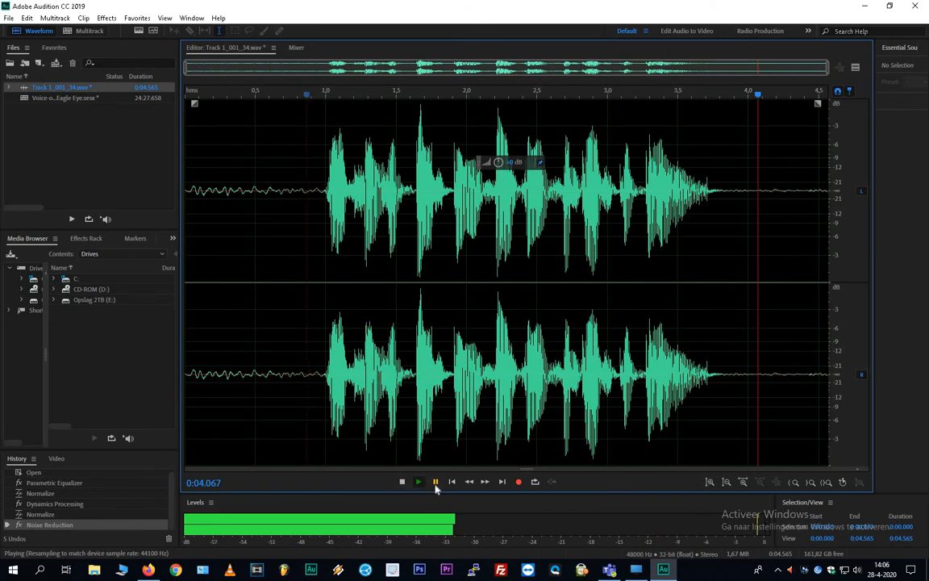
pyautogui.click(435, 481)
pyautogui.click(417, 482)
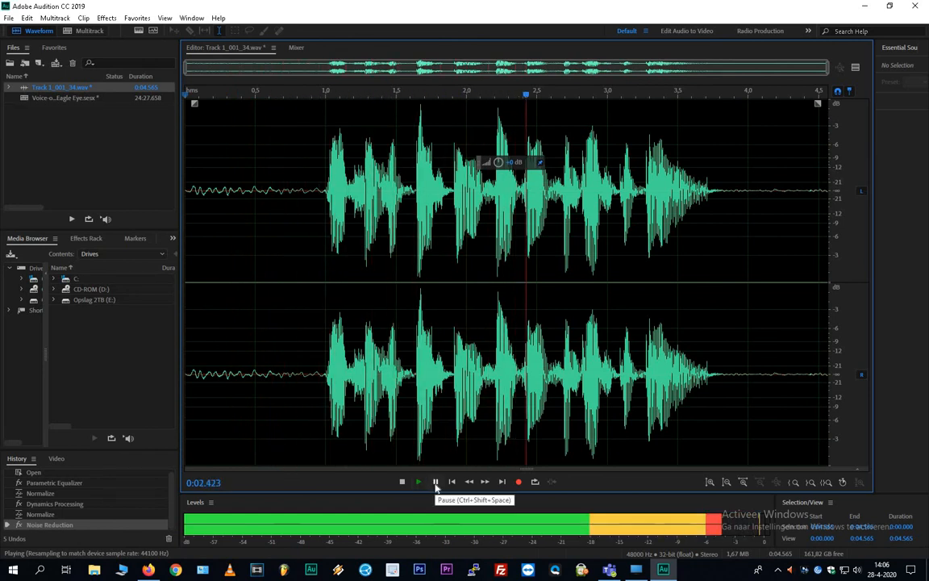
pyautogui.click(435, 481)
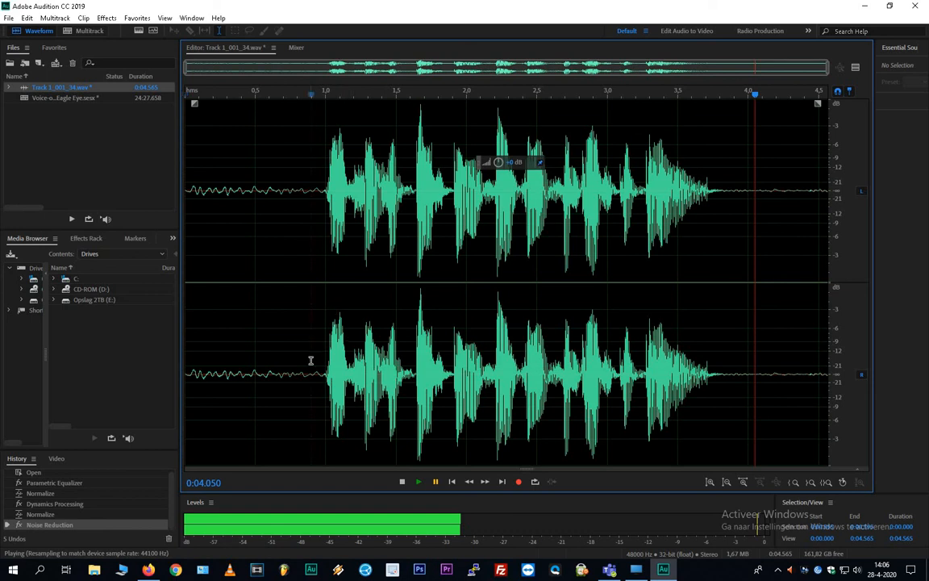
pyautogui.hotkey('ctrl', 'a')
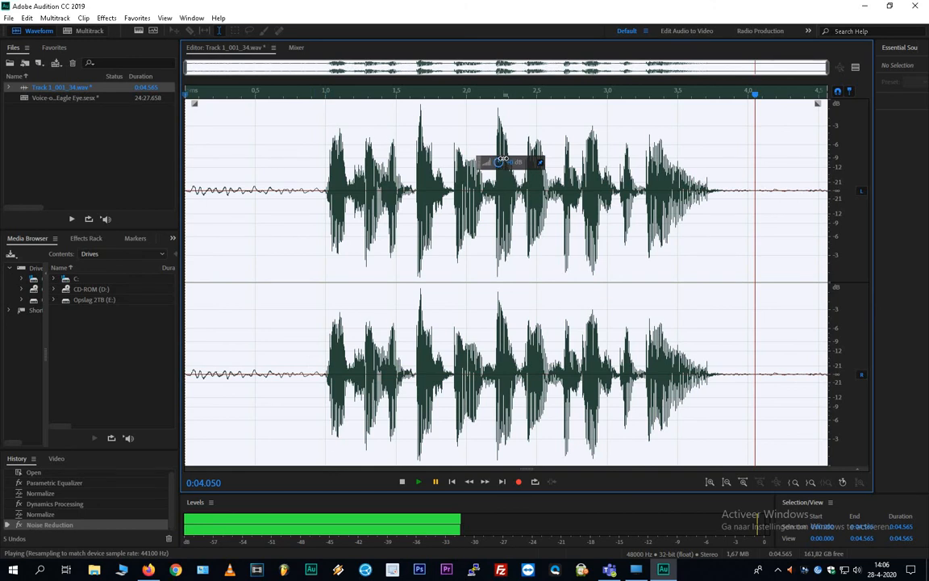
pyautogui.moveTo(506, 160); pyautogui.dragTo(493, 156)
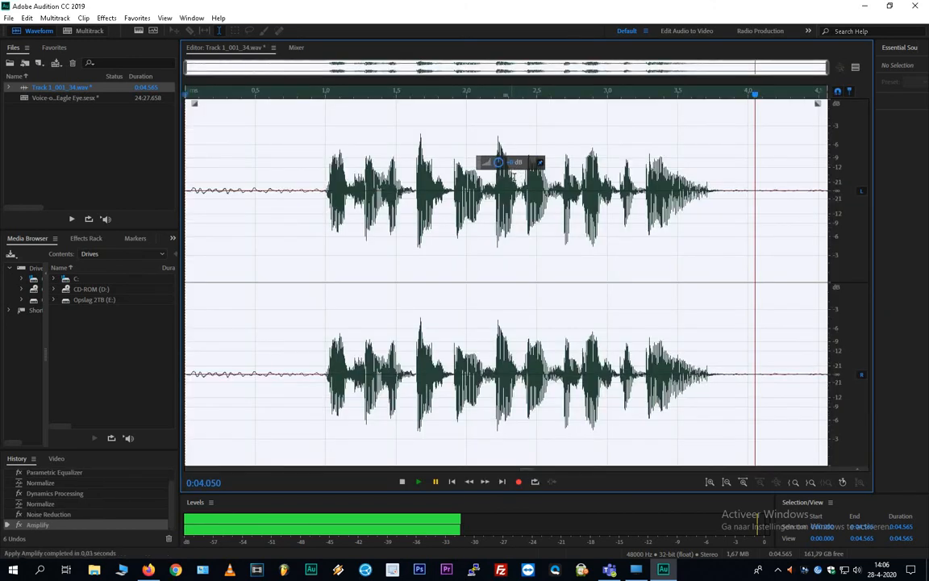
pyautogui.click(43, 526)
pyautogui.rightClick(42, 526)
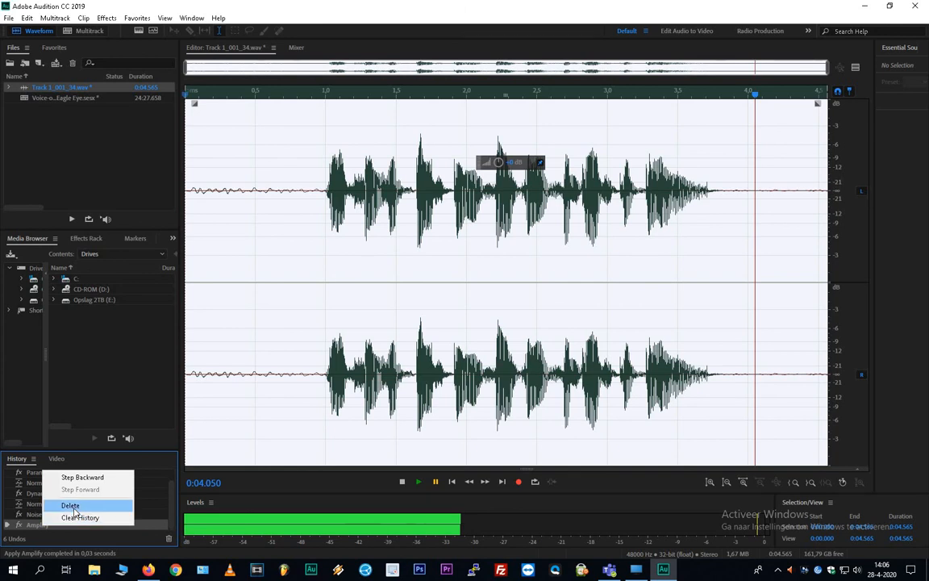
pyautogui.click(70, 505)
pyautogui.click(500, 298)
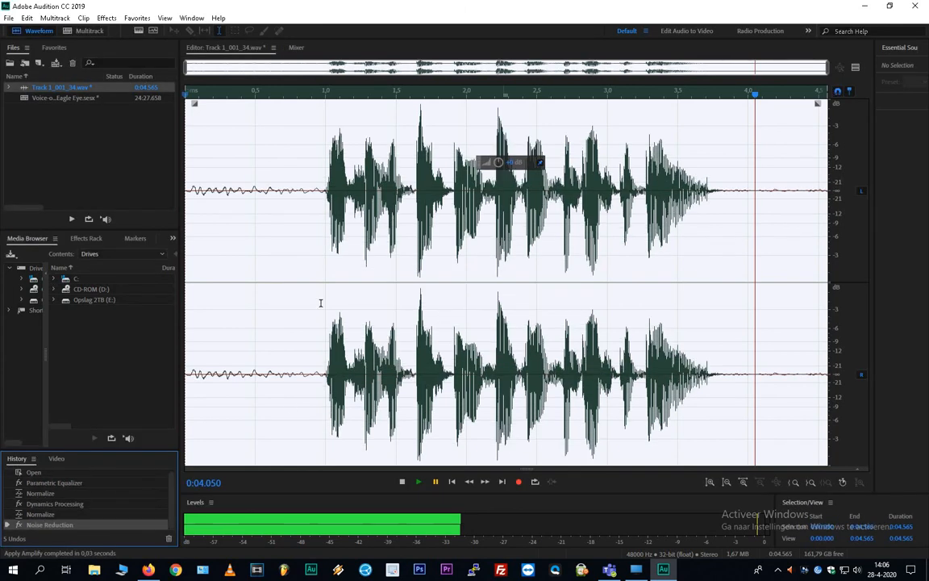